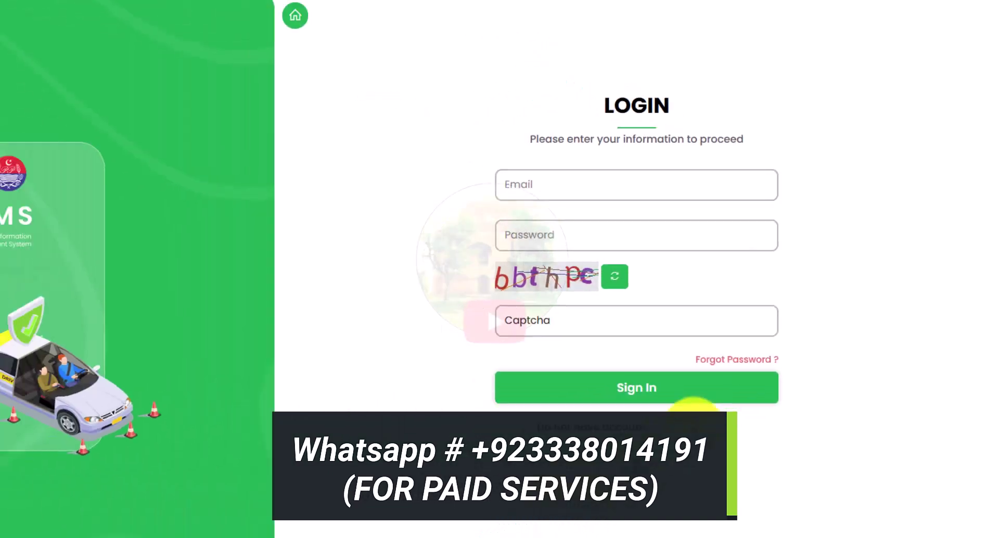
left_click(570, 523)
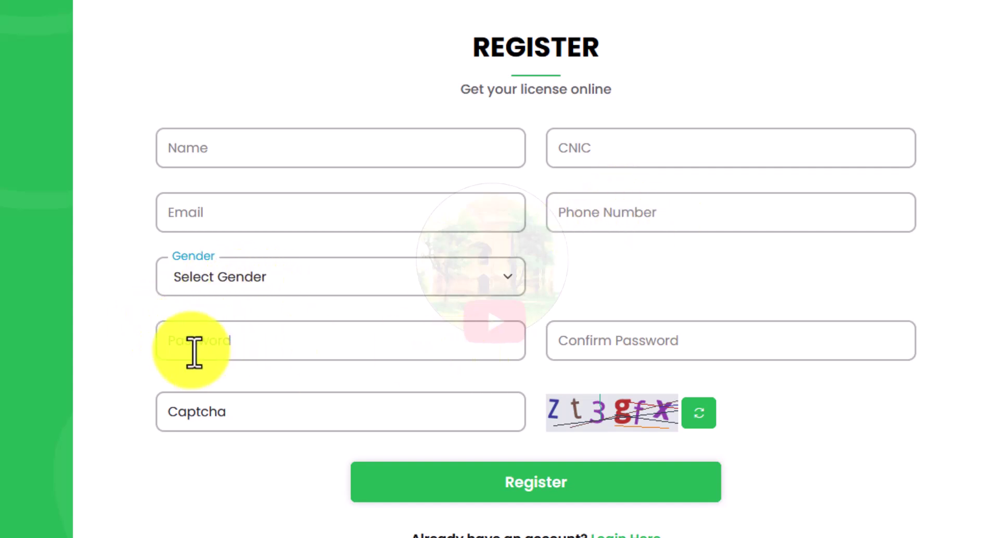
left_click(234, 277)
left_click(129, 320)
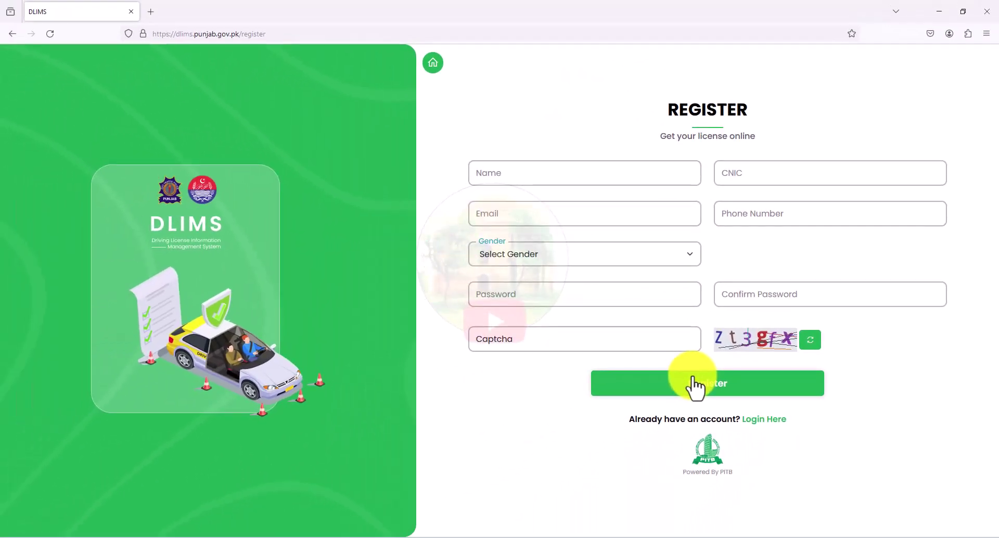
left_click(434, 63)
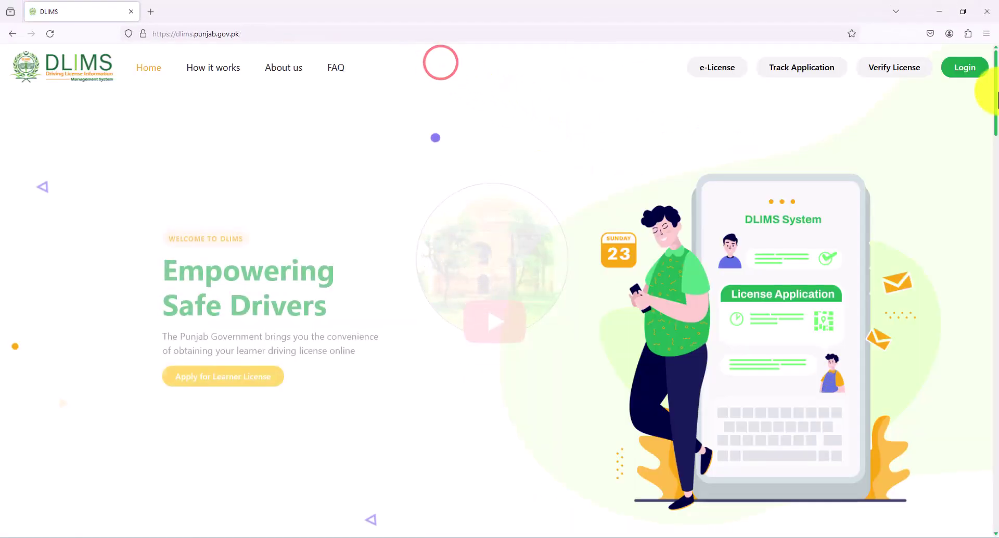
left_click(966, 70)
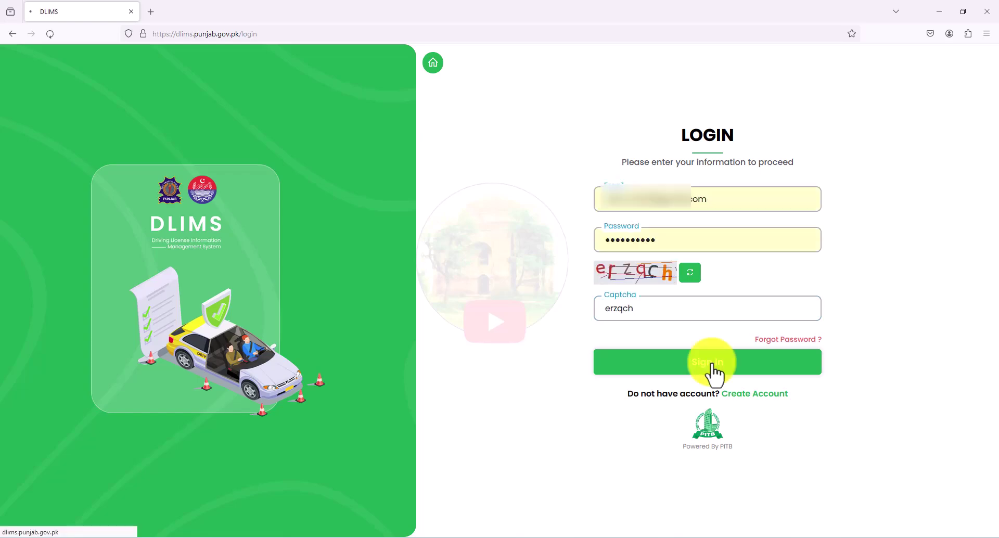
Sign in to DLIMS and bring up the Learner, Regular and International License service options.
left_click(709, 365)
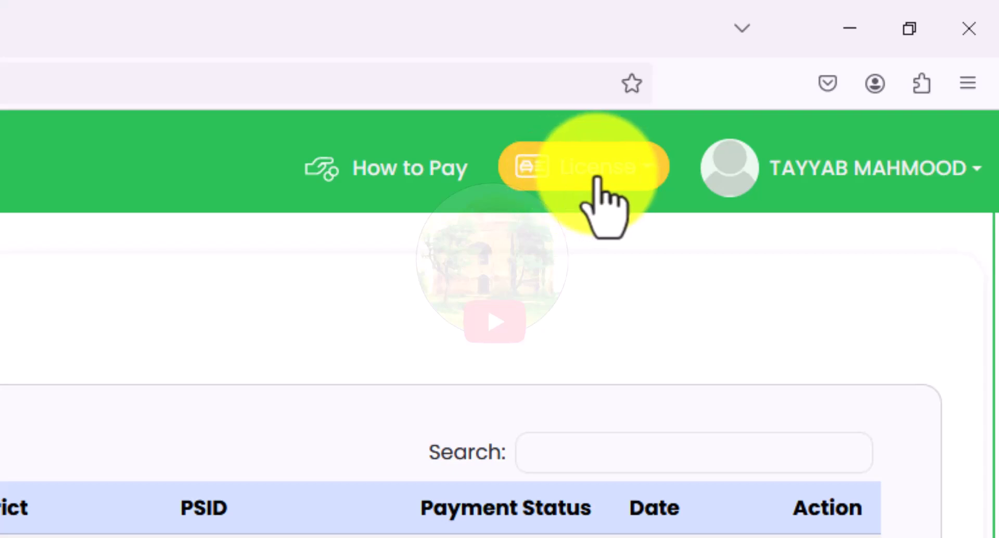
left_click(578, 178)
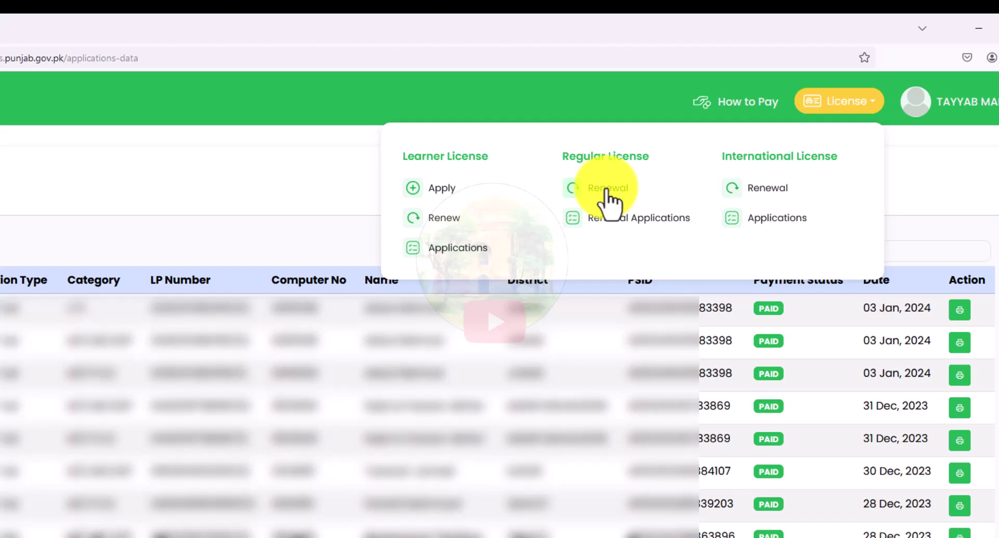
Start a Regular License renewal and enter the CNIC and license number.
left_click(439, 383)
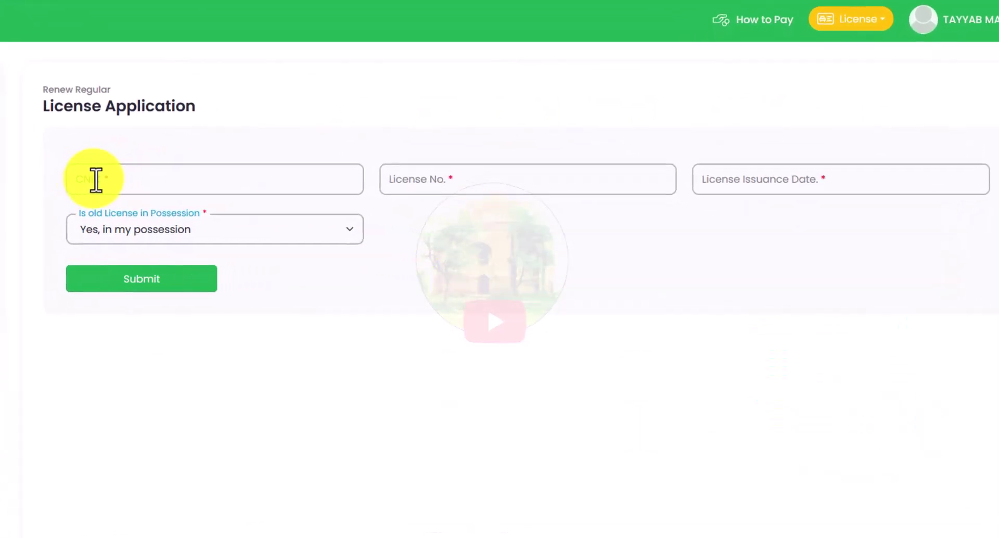
left_click(97, 177)
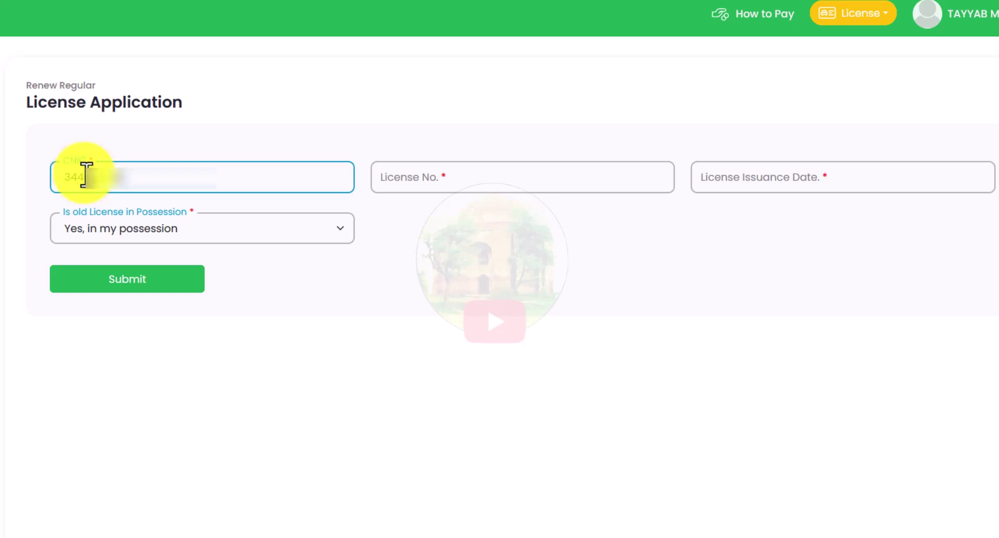
left_click(420, 186)
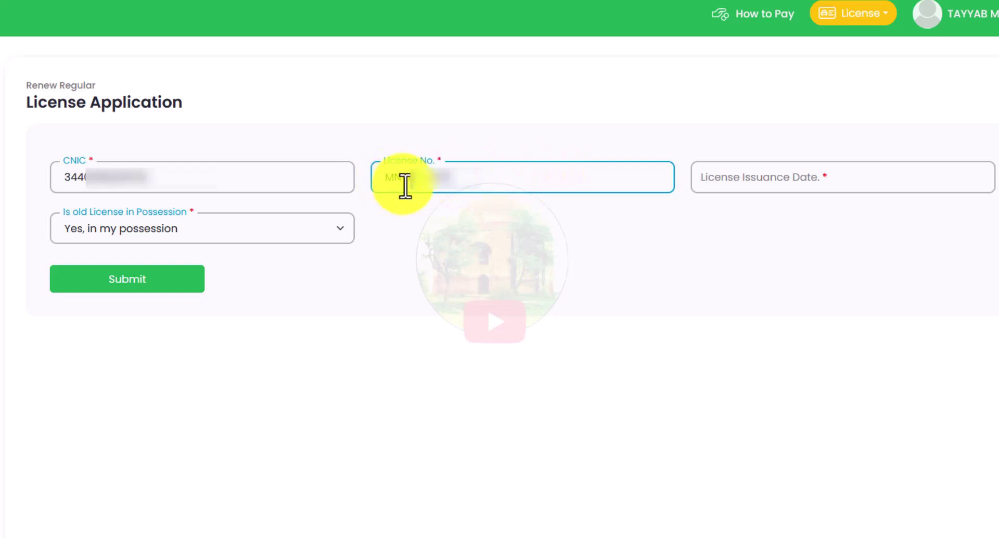
Set the license issuance date to 30 September 2016 in the date picker.
left_click(731, 177)
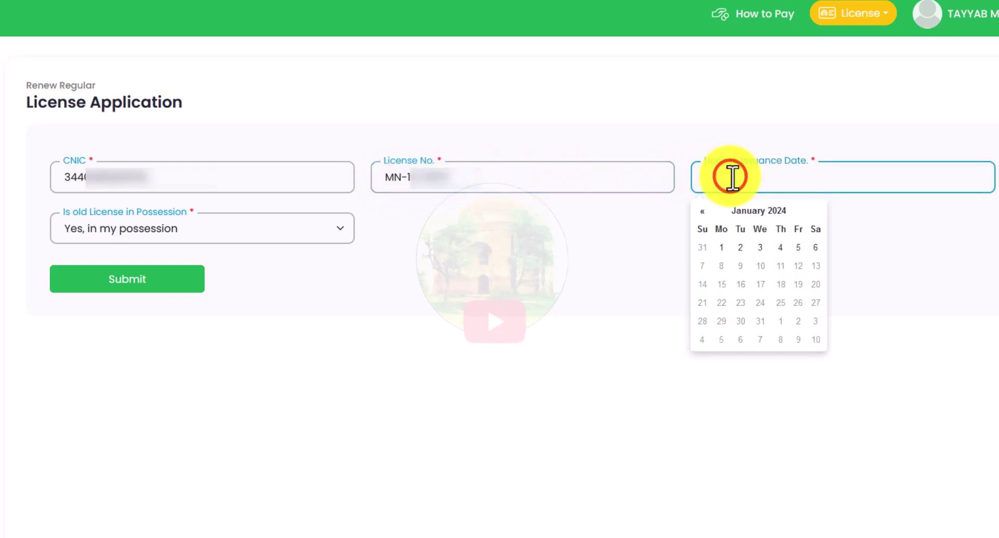
left_click(760, 211)
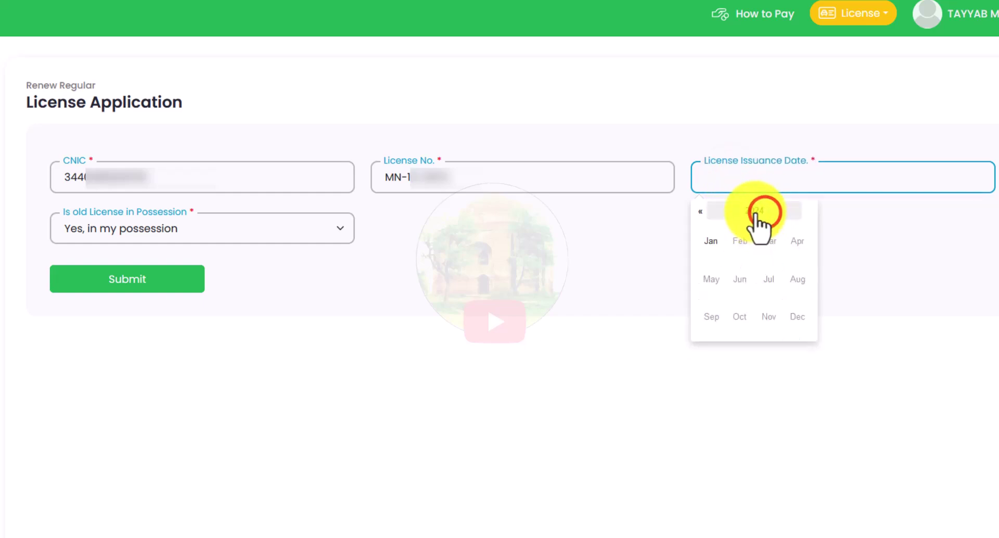
left_click(753, 210)
left_click(701, 211)
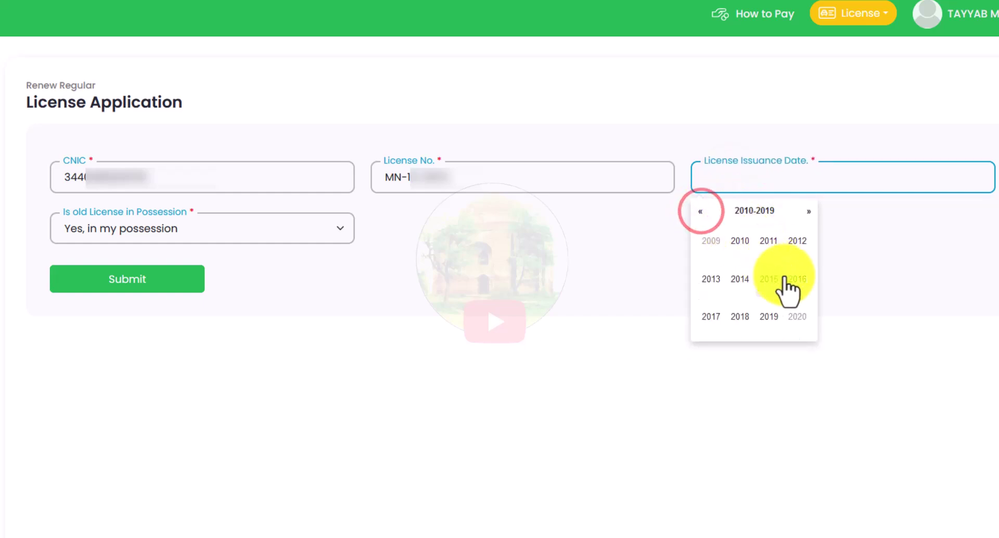
left_click(802, 280)
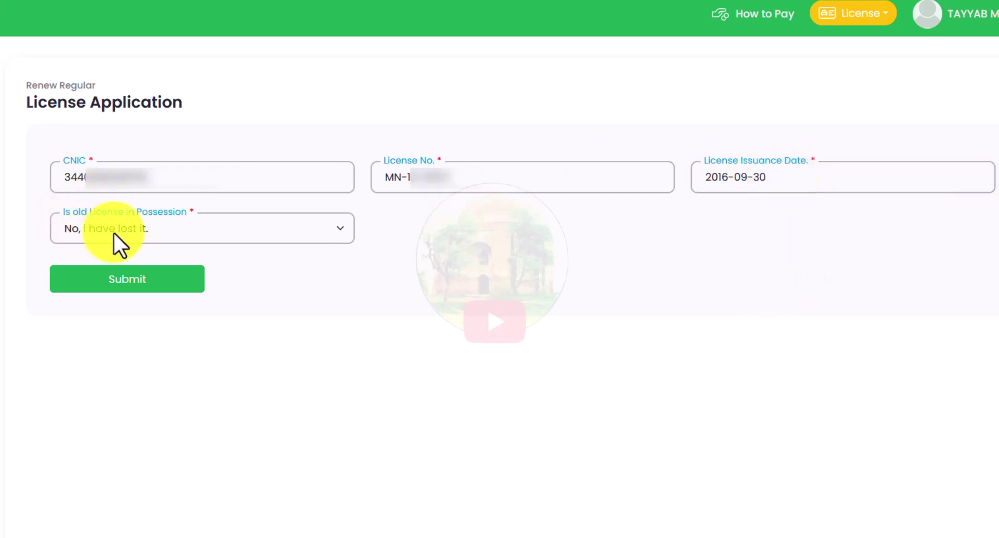
Set the old-license possession option to 'Yes, in my possession'.
left_click(114, 233)
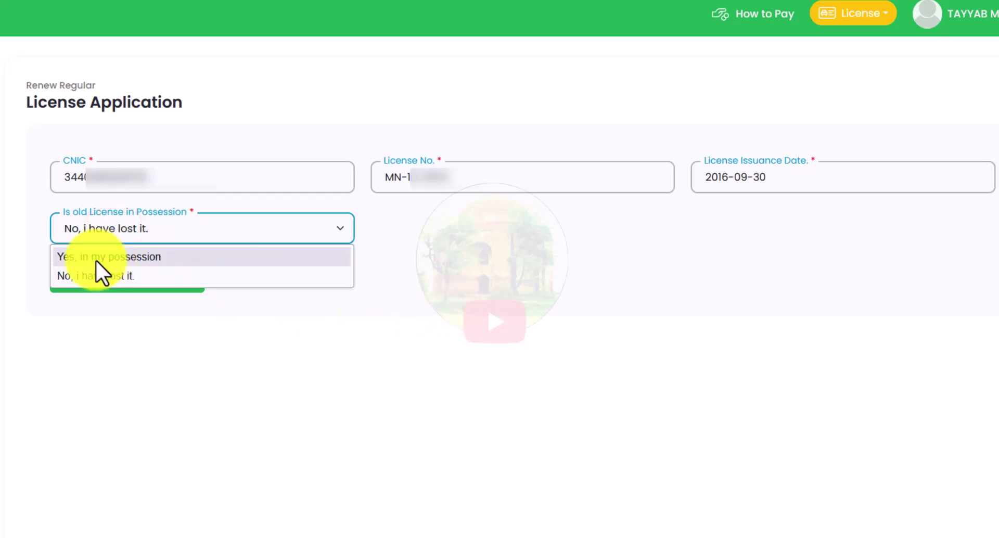
left_click(80, 255)
left_click(95, 227)
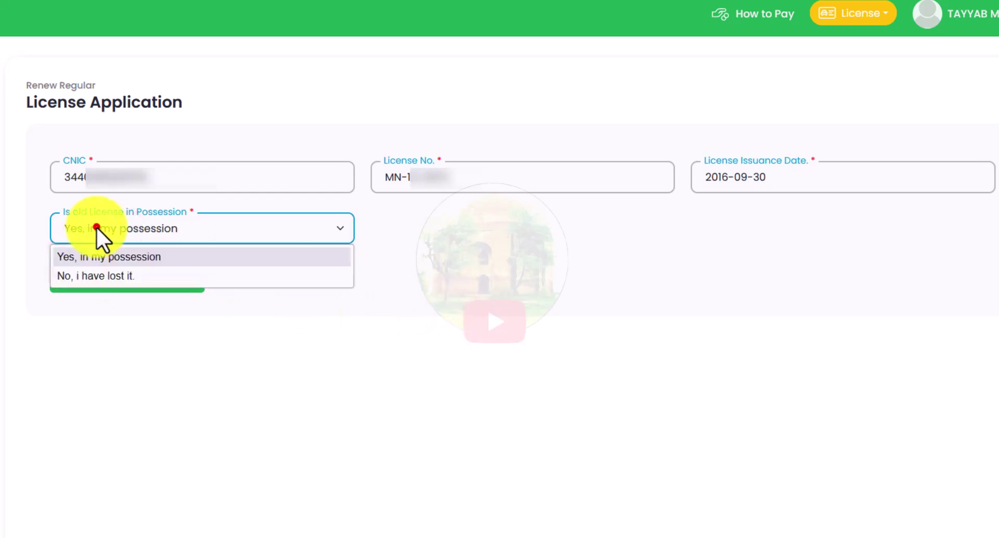
left_click(67, 273)
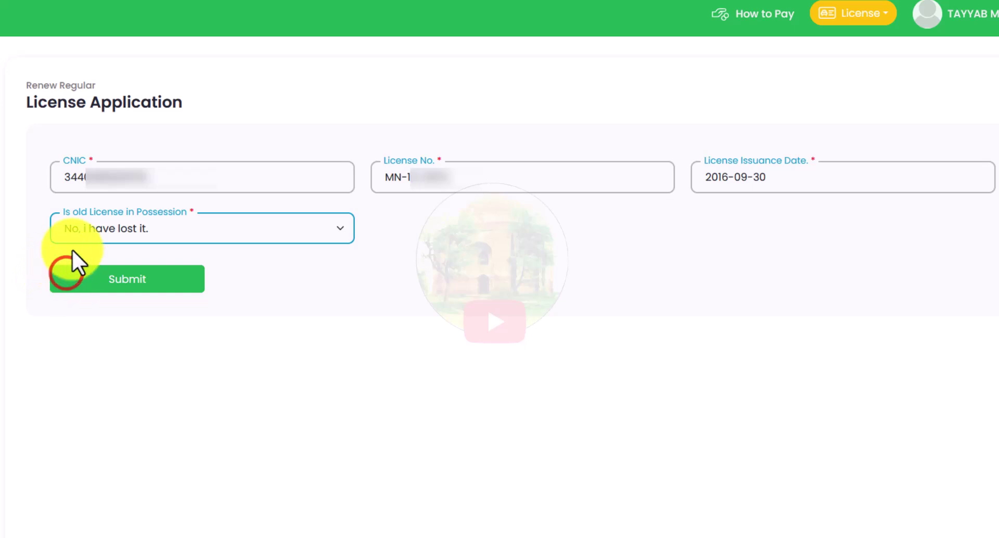
left_click(84, 230)
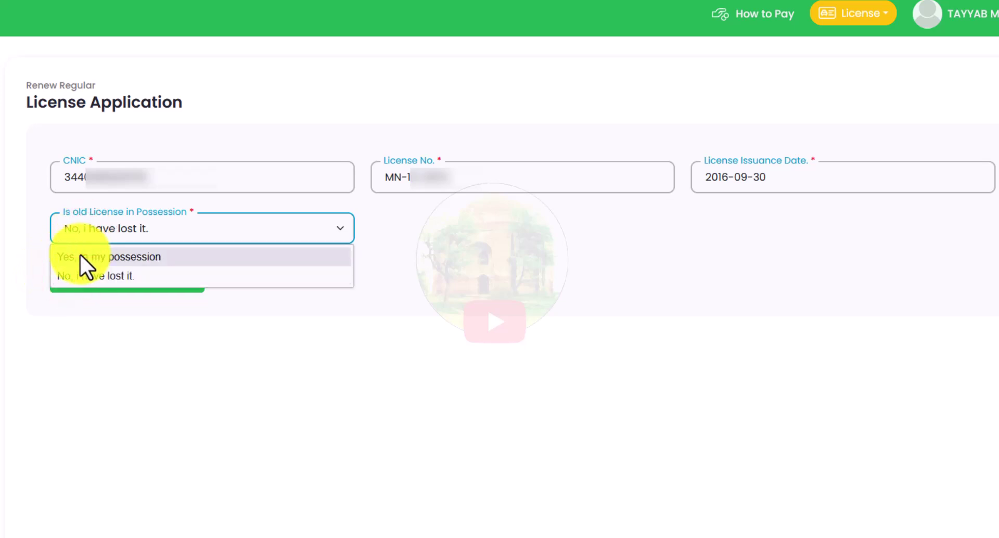
left_click(80, 255)
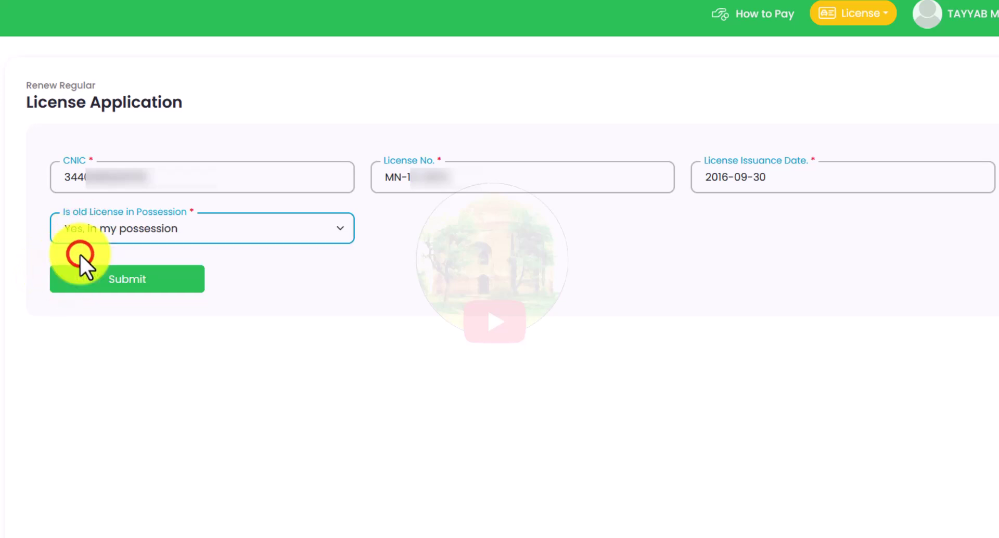
Submit the renewal details and review the fee details: LTV, 5-year license, Rs.2,130 total.
left_click(119, 284)
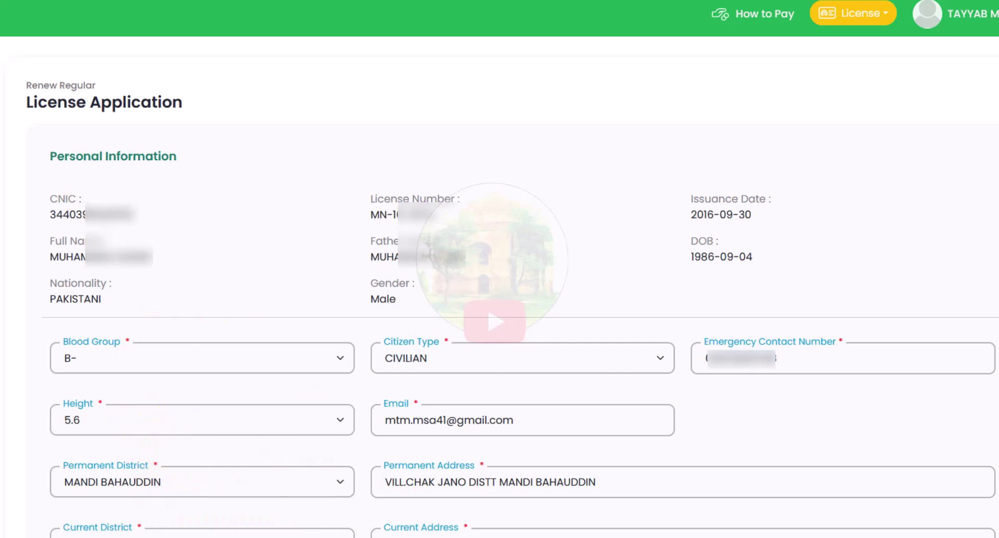
scroll(500, 281, "down", 7)
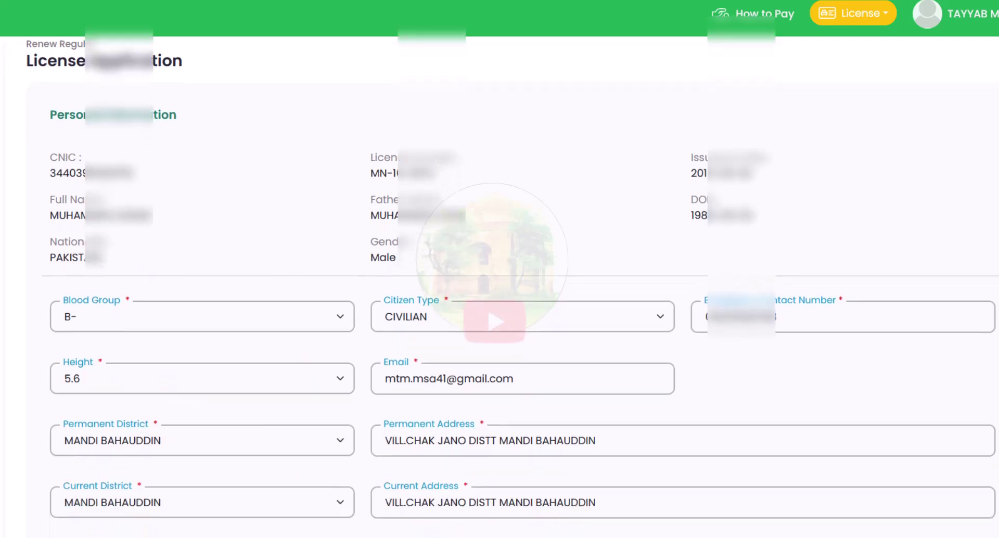
scroll(500, 281, "down", 2)
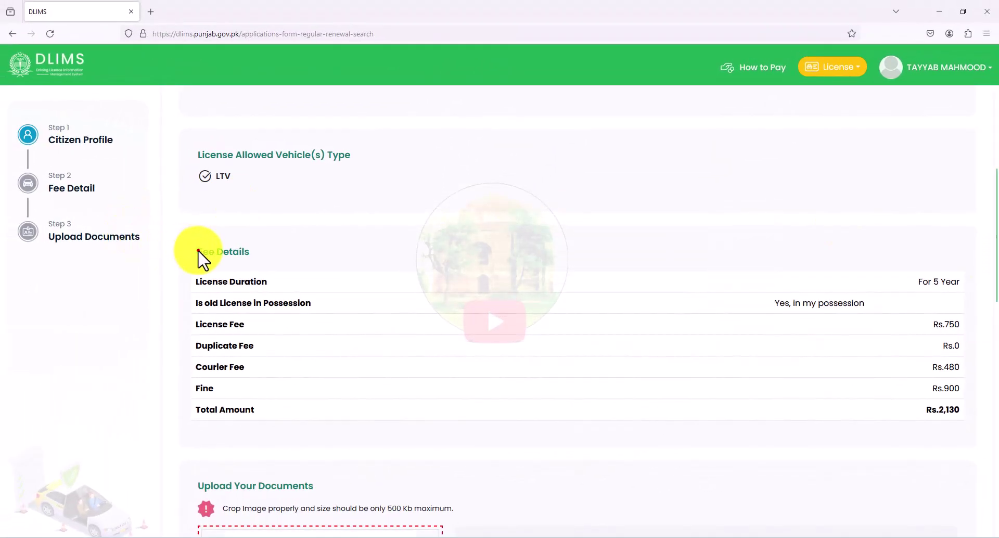
left_click(198, 252)
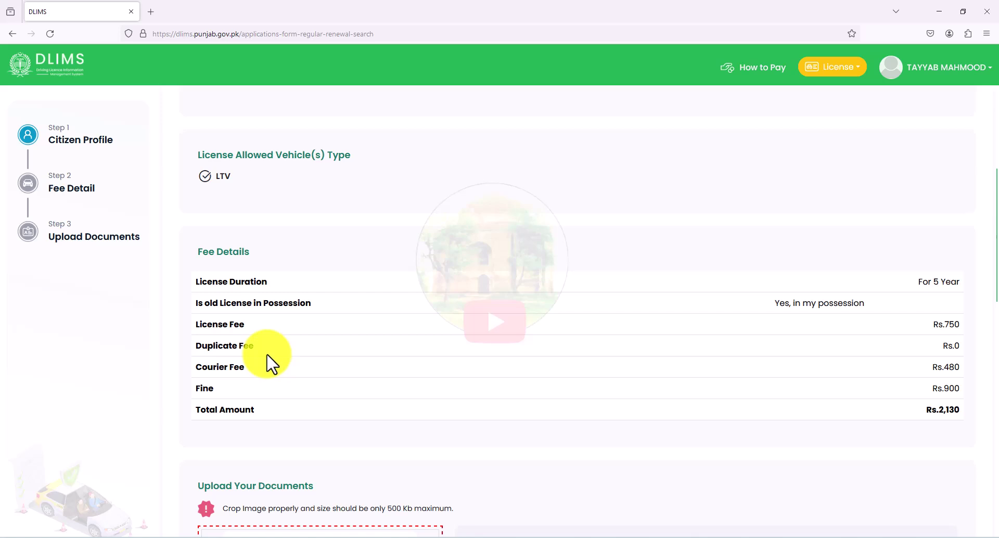
scroll(270, 364, "down", 1)
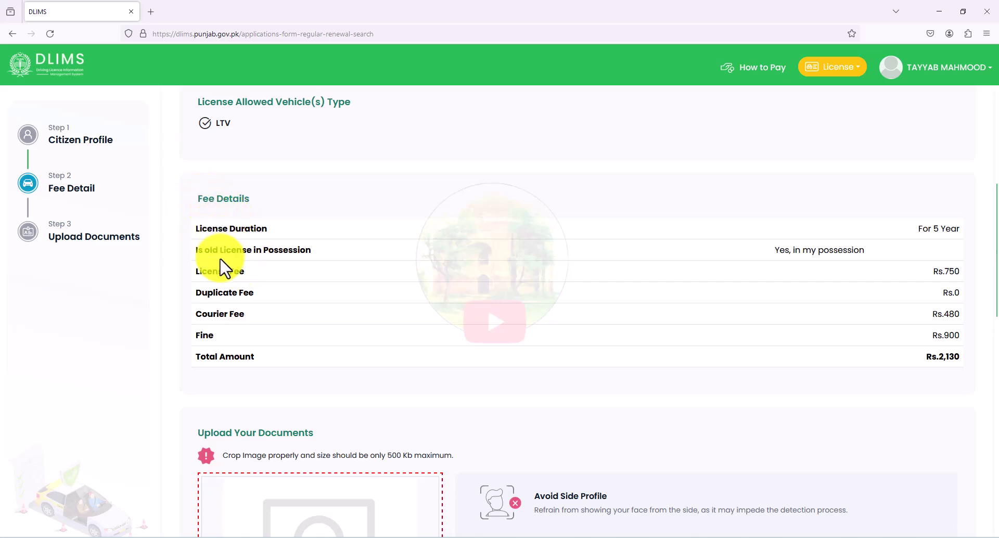
Upload the PIC photo file into the applicant picture slot of Upload Your Documents.
scroll(221, 268, "down", 5)
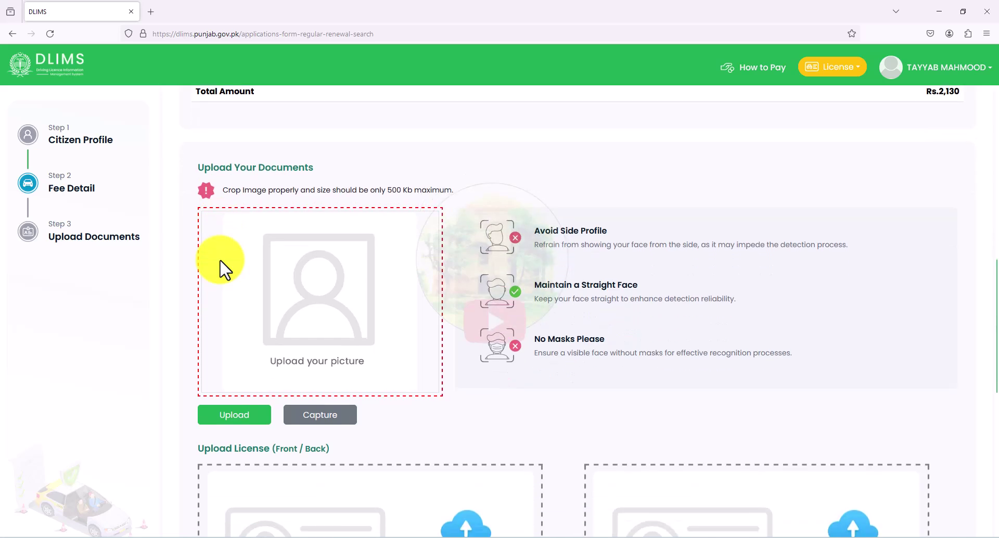
scroll(222, 268, "down", 1)
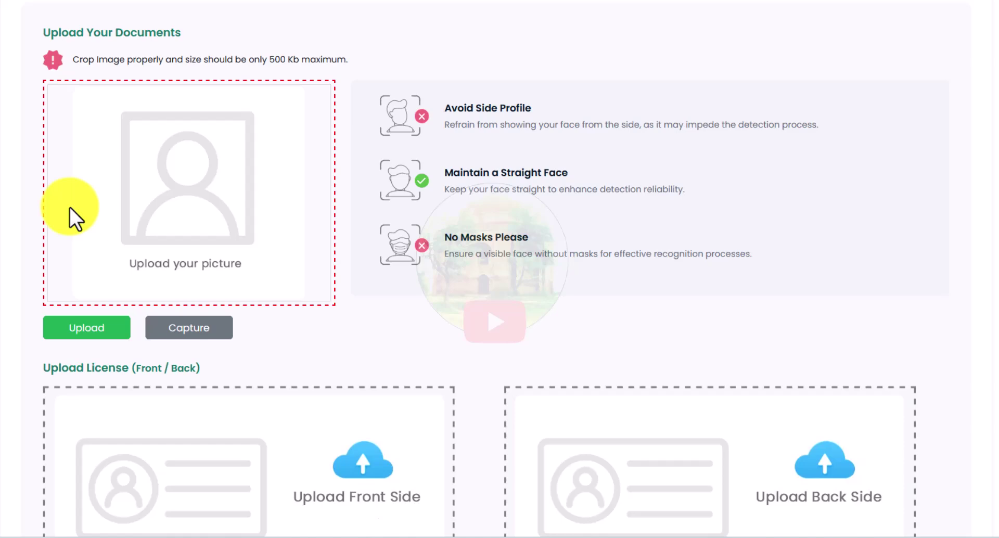
left_click(88, 334)
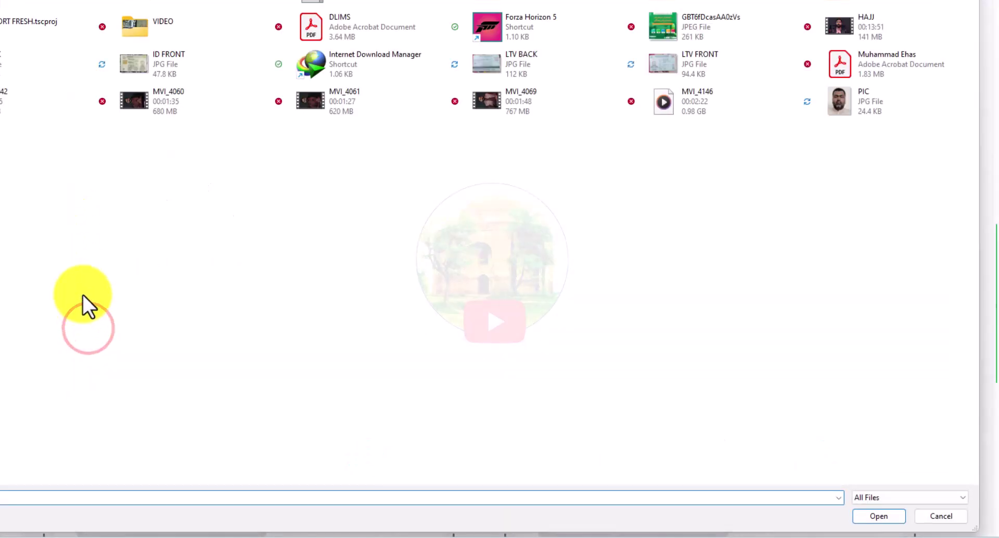
double_click(872, 115)
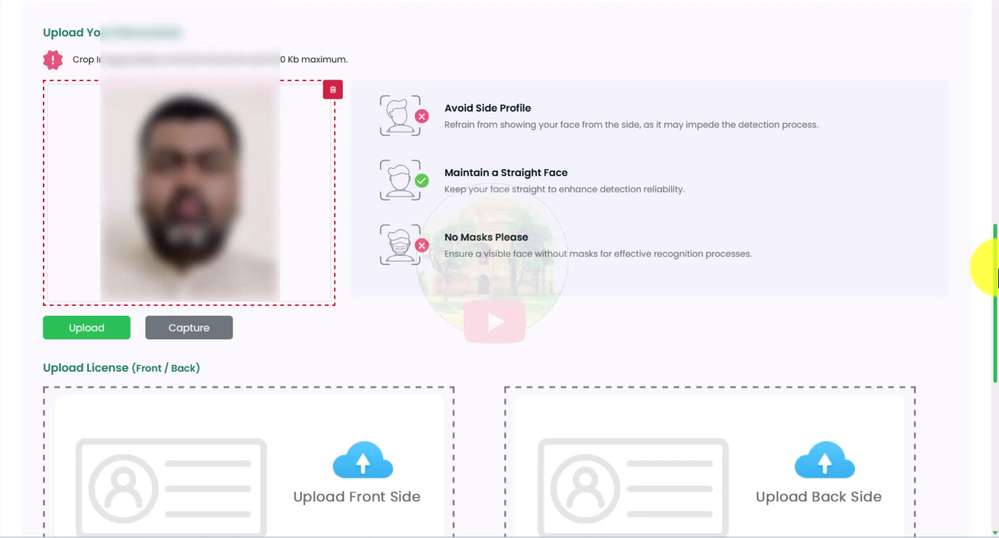
left_click_drag(995, 268, 995, 367)
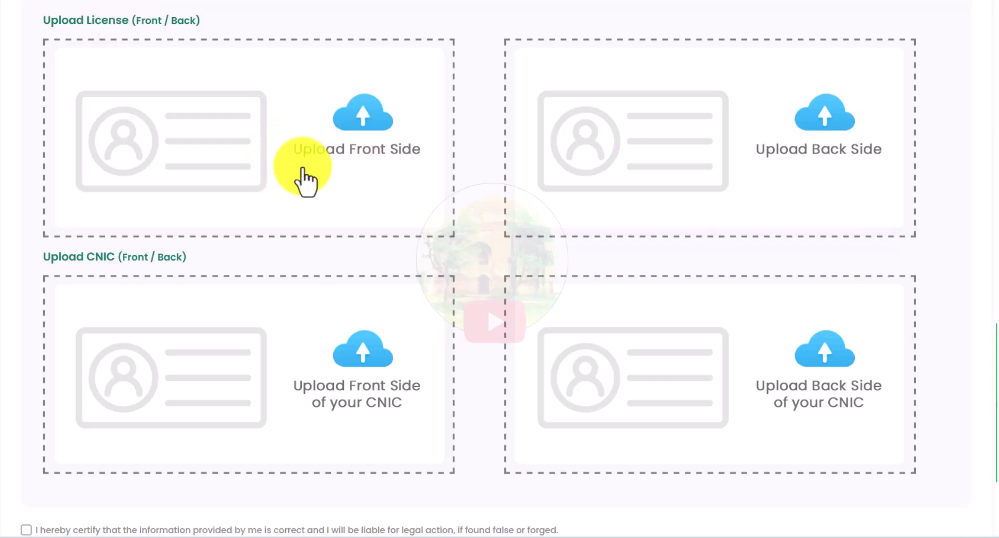
Attach the license front and back and CNIC front and back images to their upload slots.
left_click(229, 148)
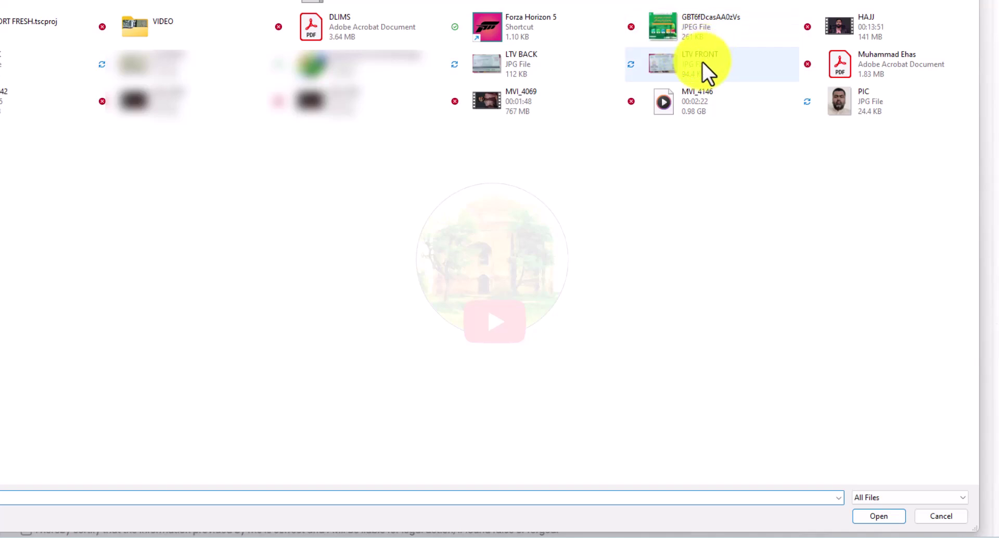
double_click(686, 67)
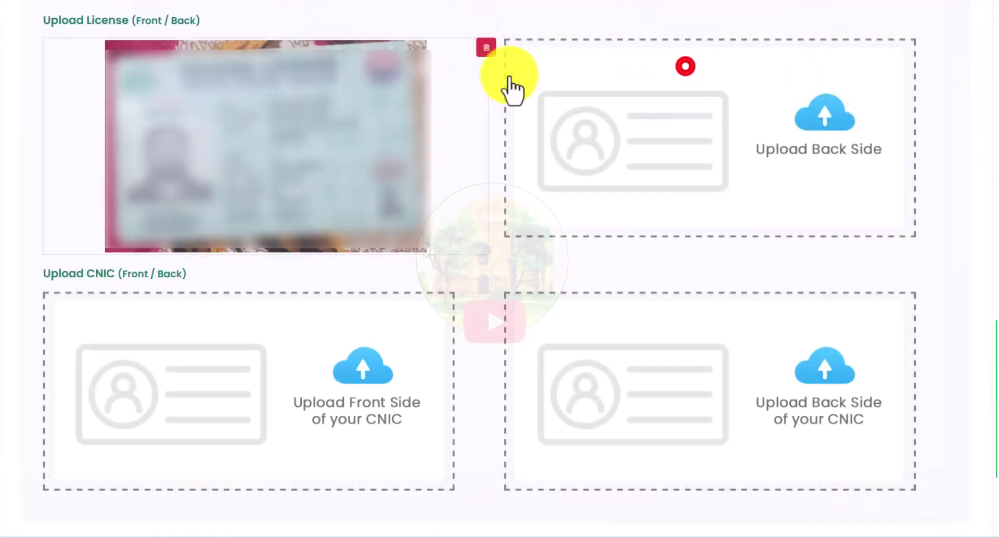
left_click(661, 139)
double_click(541, 71)
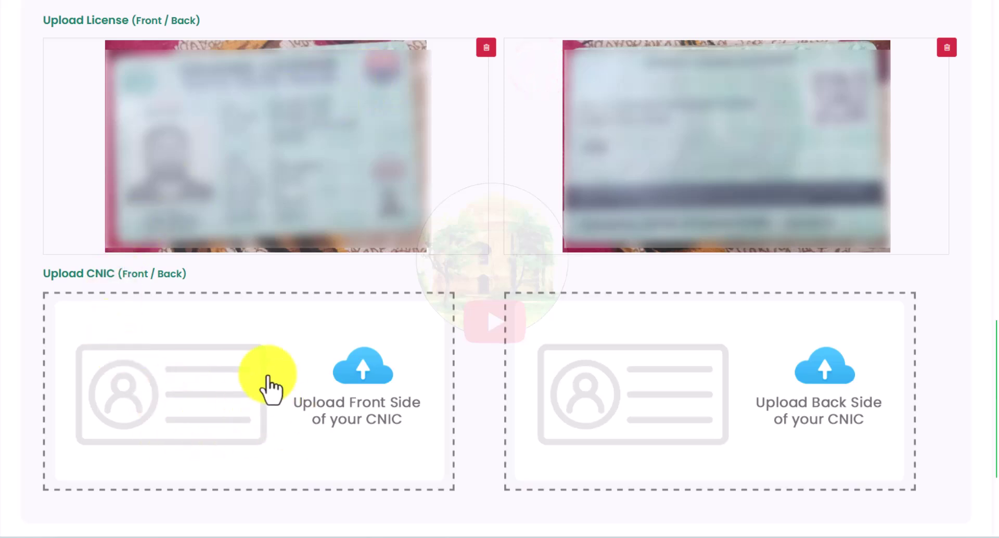
left_click(217, 405)
double_click(158, 65)
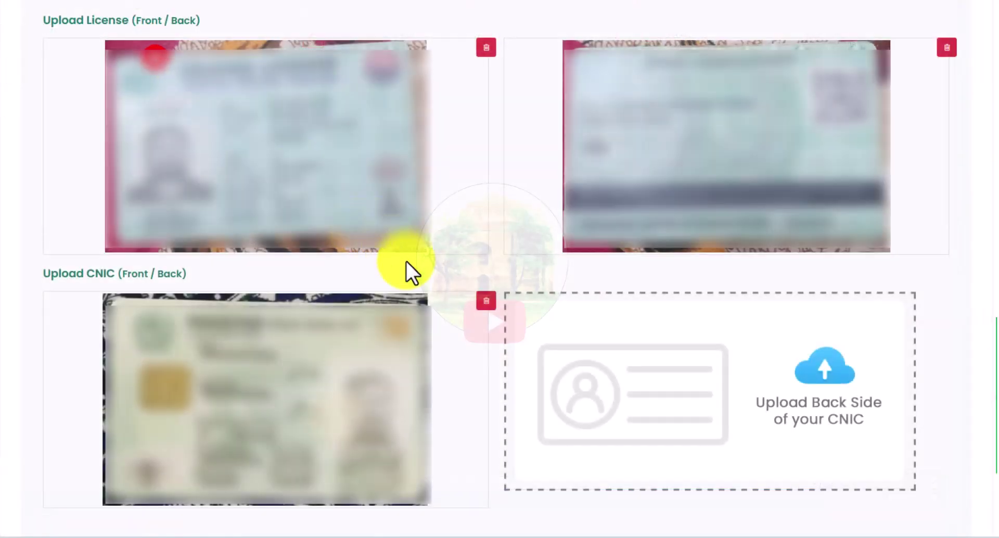
left_click(712, 380)
double_click(47, 63)
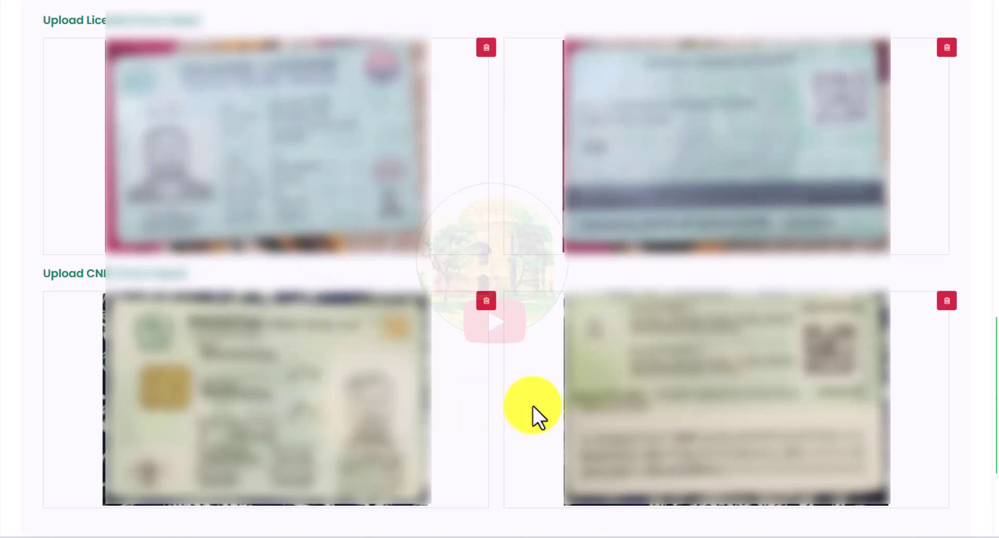
Certify the information and submit the renewal, receiving a PSID with Rs. 2130 due.
scroll(532, 404, "down", 4)
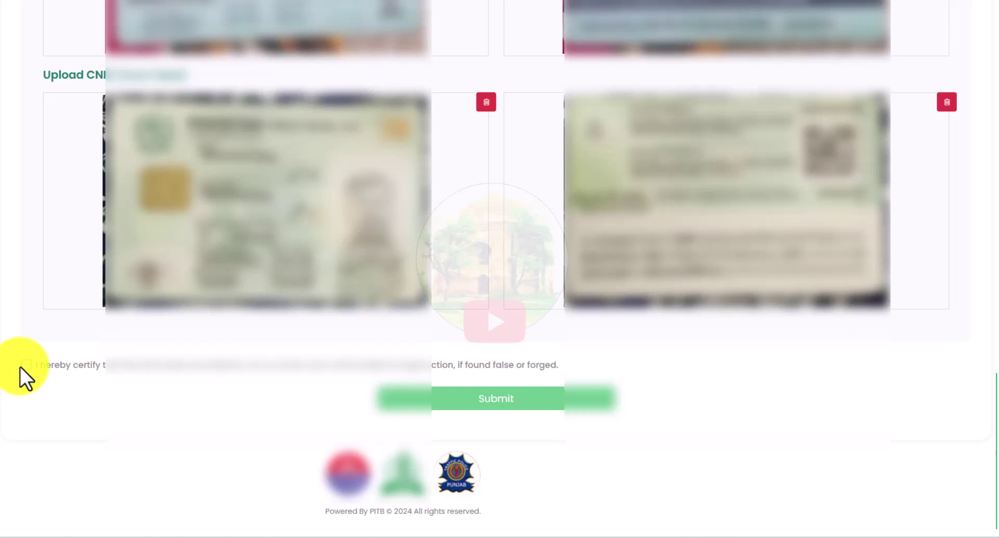
left_click(26, 364)
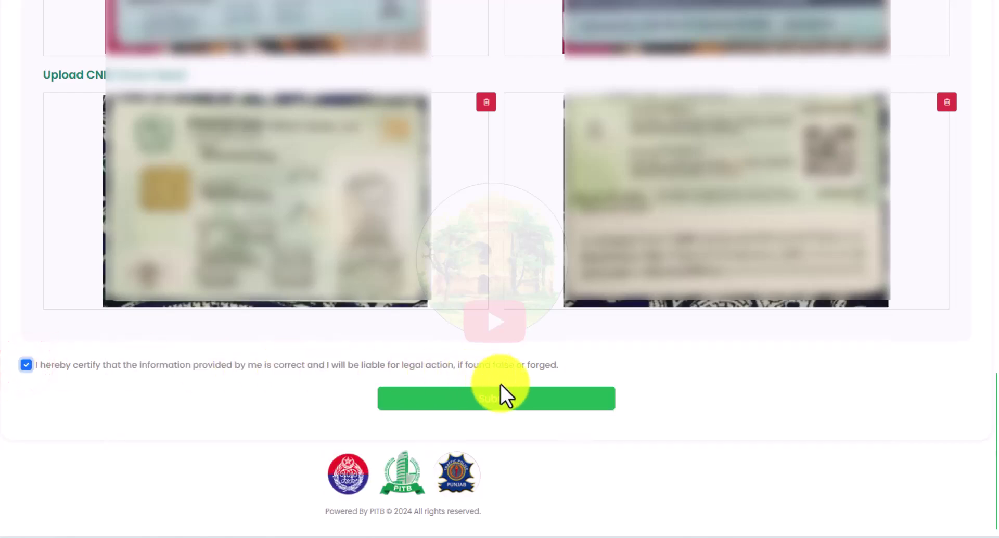
left_click(504, 402)
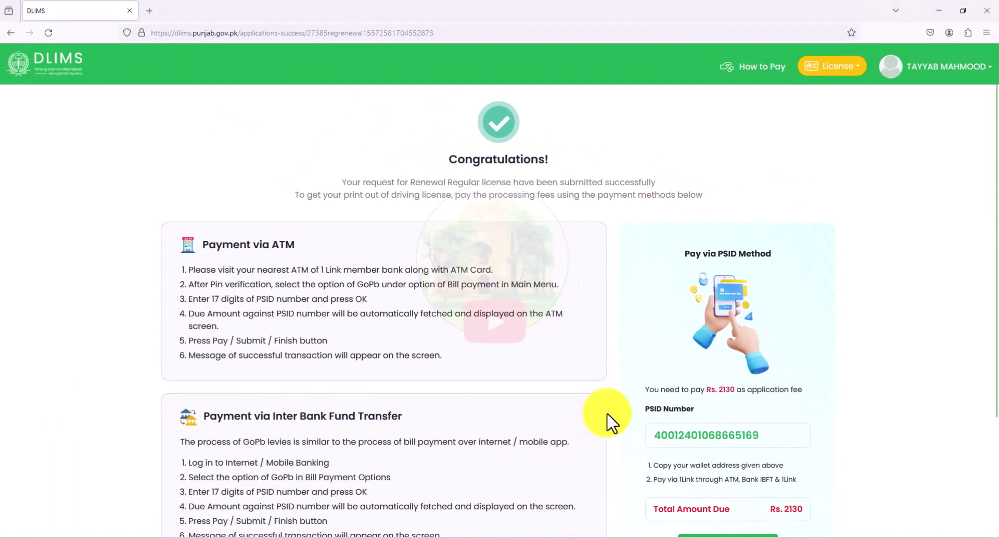
left_click(639, 408)
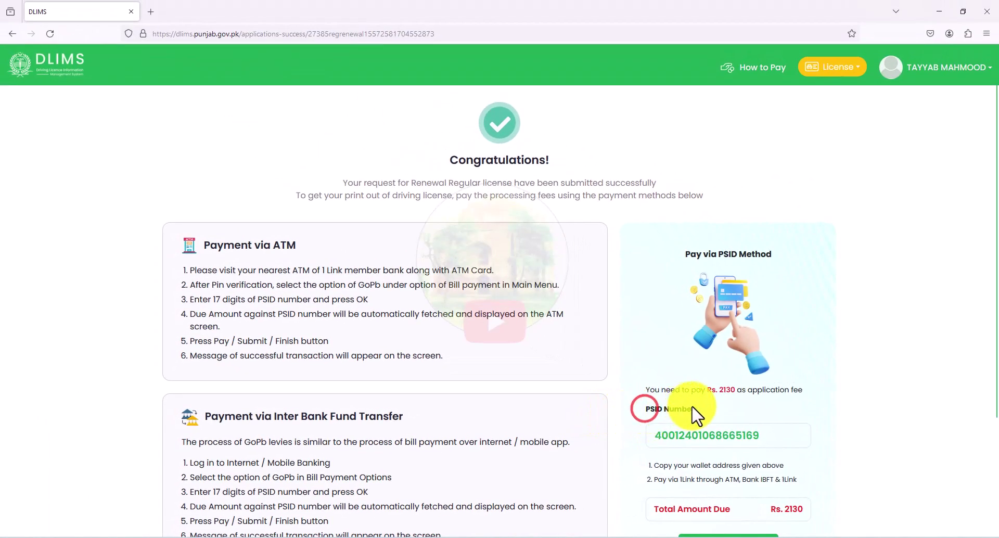
left_click(653, 438)
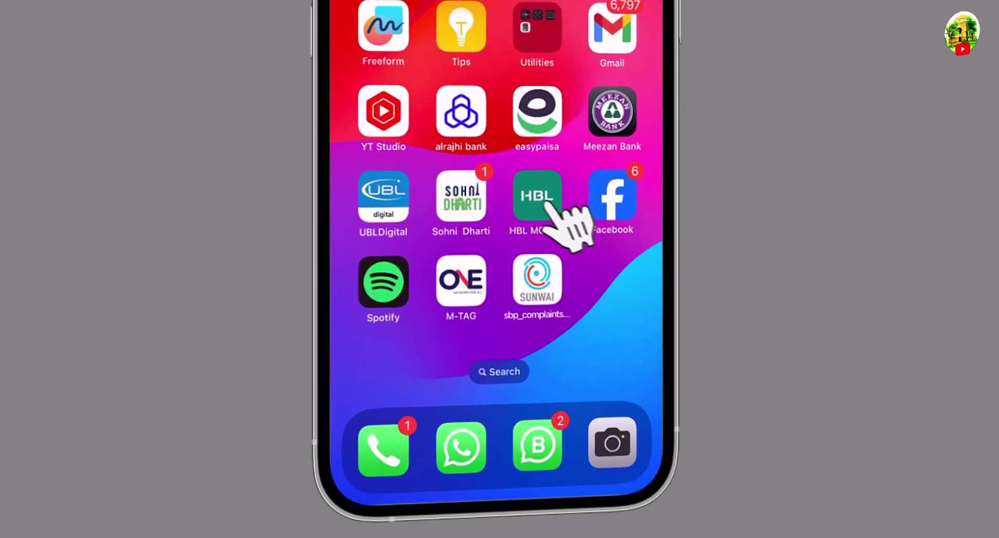
Launch HBL Mobile and go through More and Other Payments to Excise/Taxation.
left_click(527, 306)
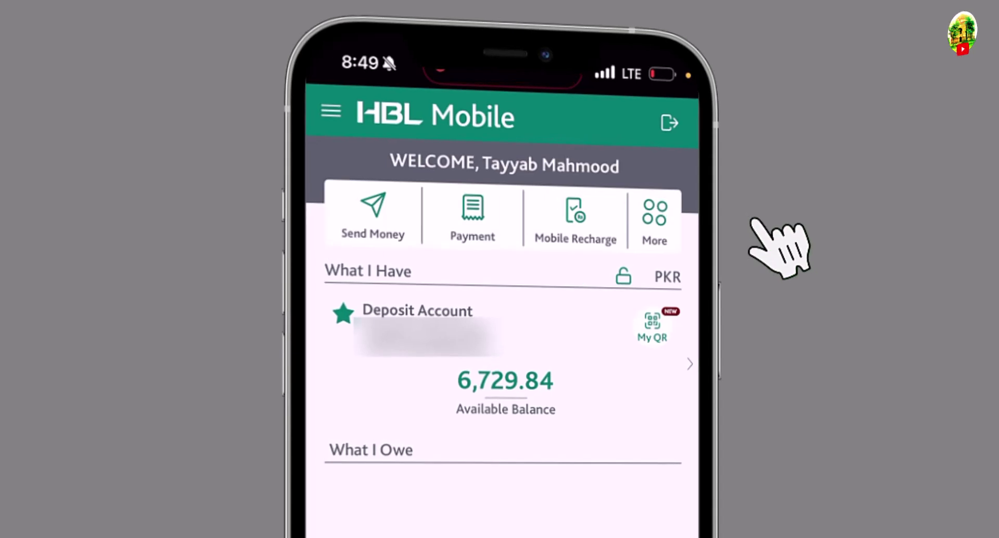
left_click(653, 208)
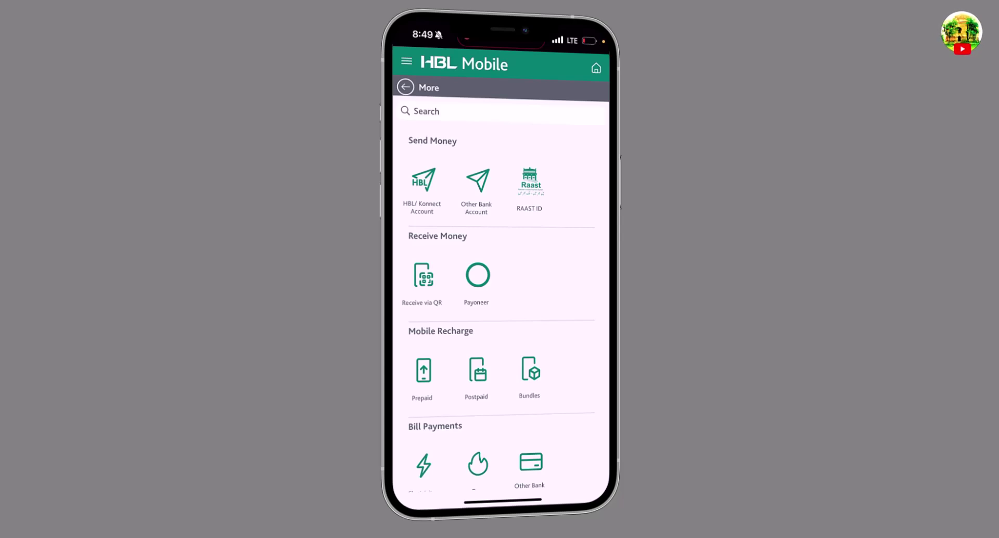
scroll(500, 312, "down", 5)
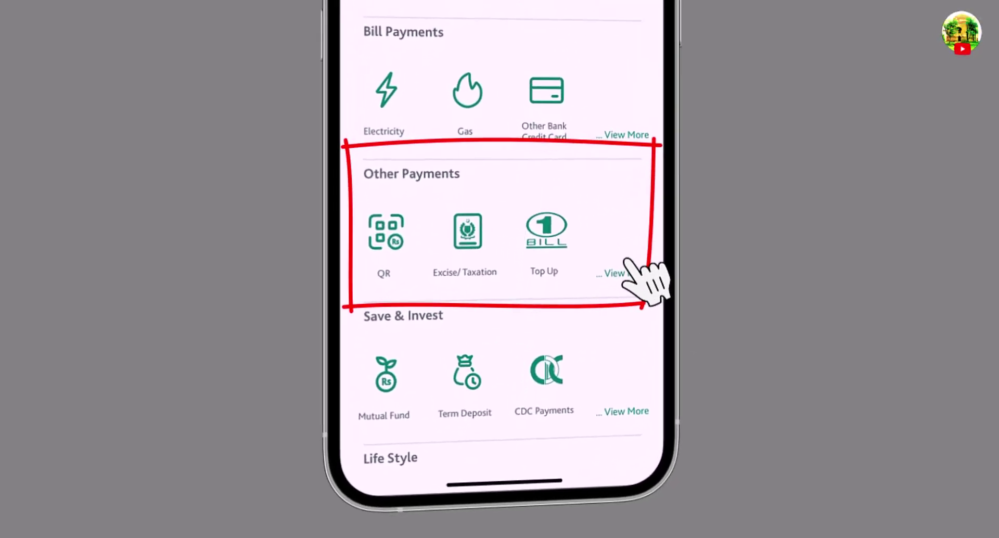
left_click(624, 254)
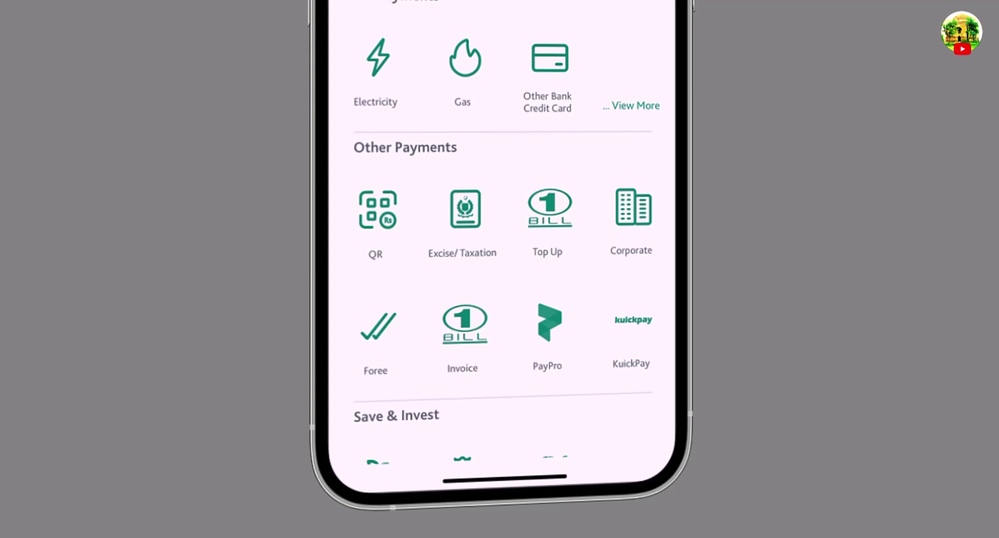
left_click(465, 213)
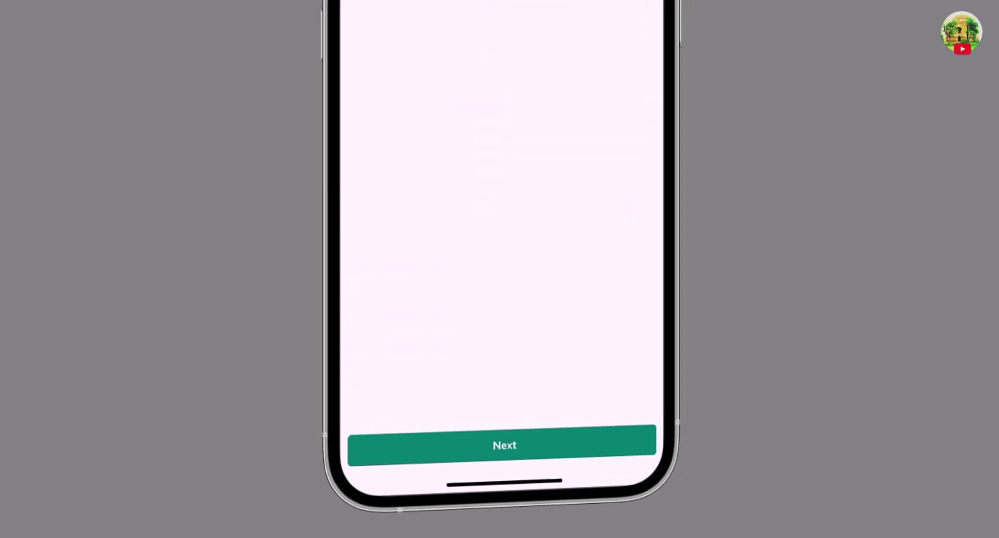
Choose Govt. of Punjab as the company and enter the DLIMS PSID to fetch the 2,130.00 PKR bill.
left_click(450, 122)
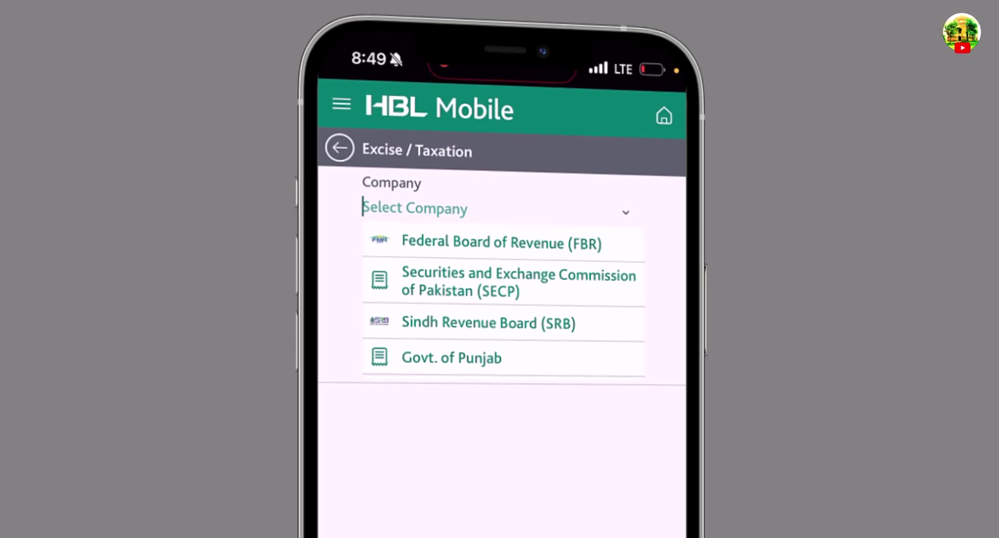
left_click(451, 357)
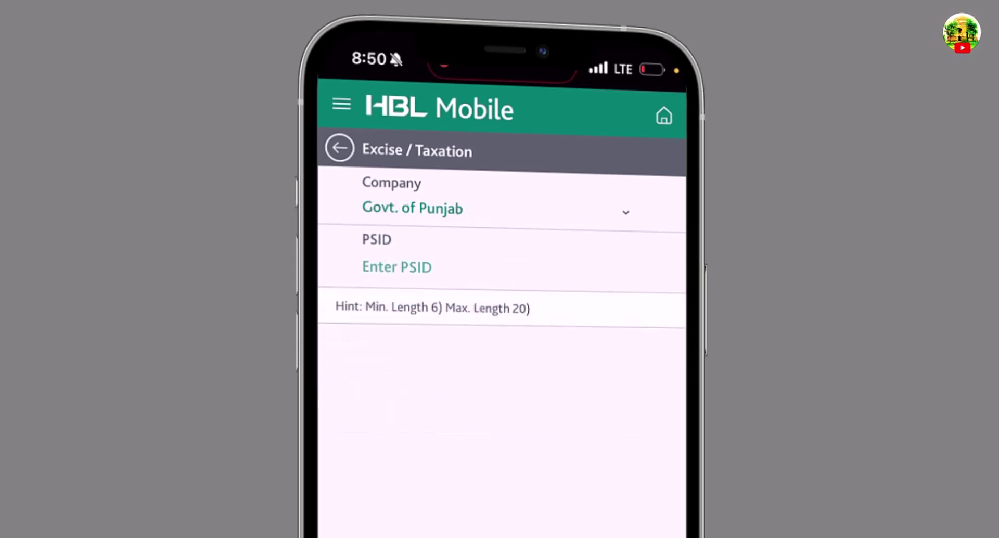
left_click(396, 266)
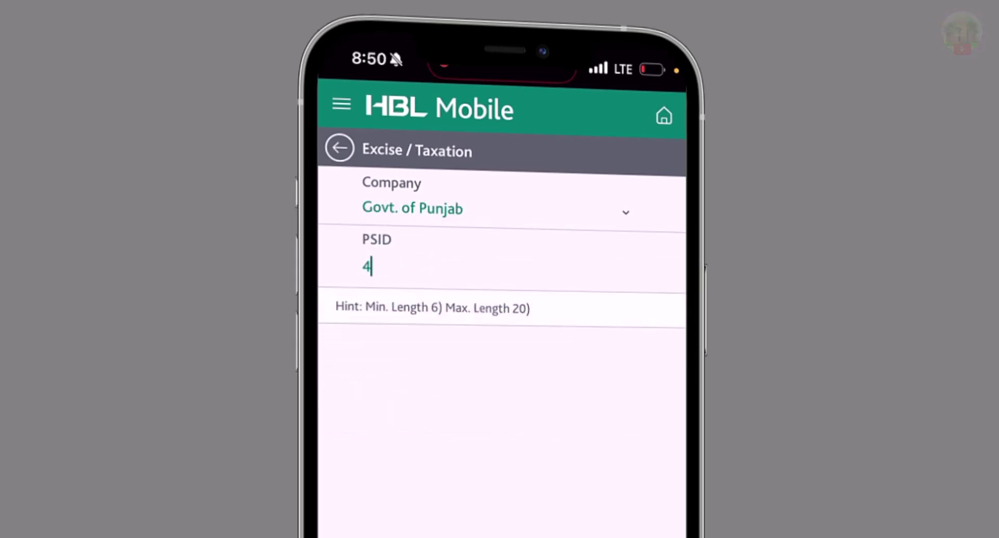
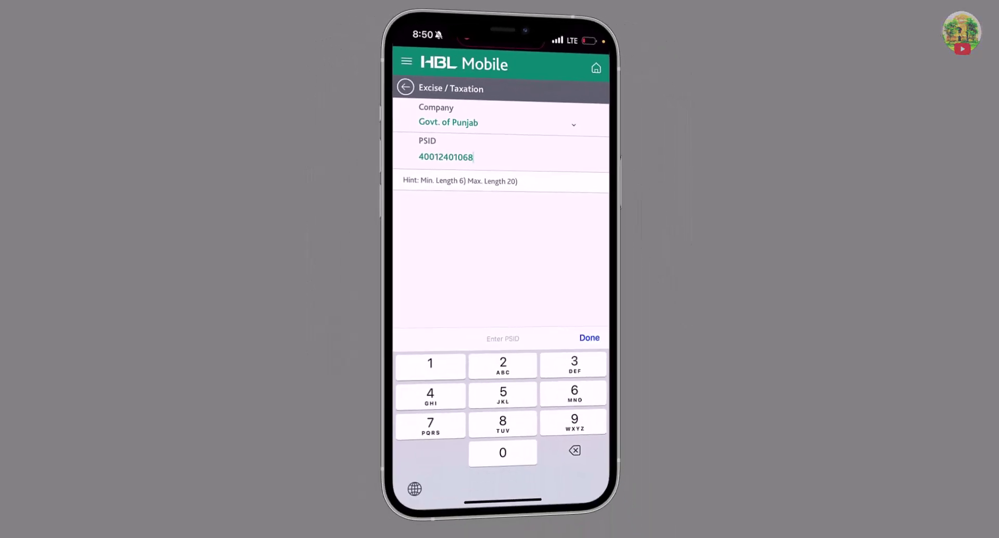
left_click(589, 338)
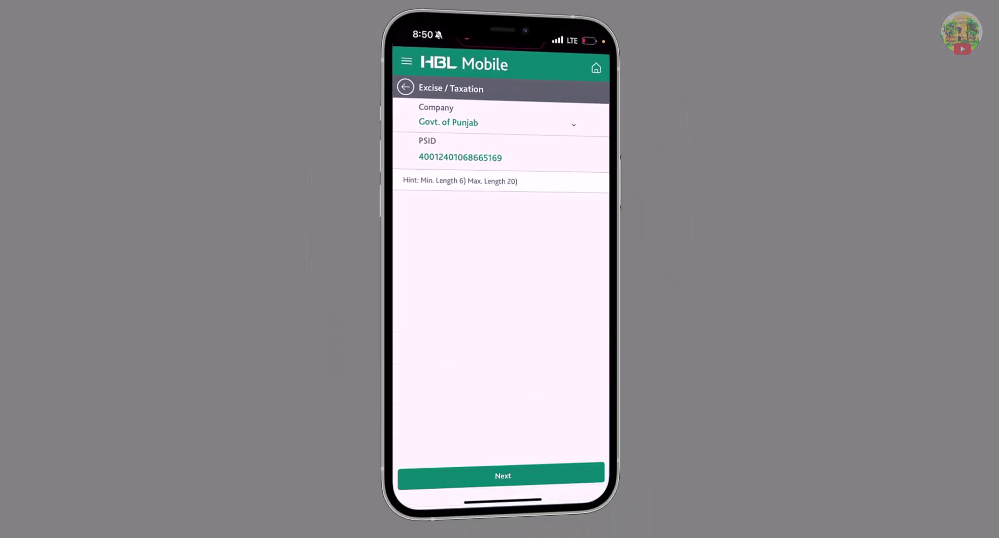
left_click(503, 475)
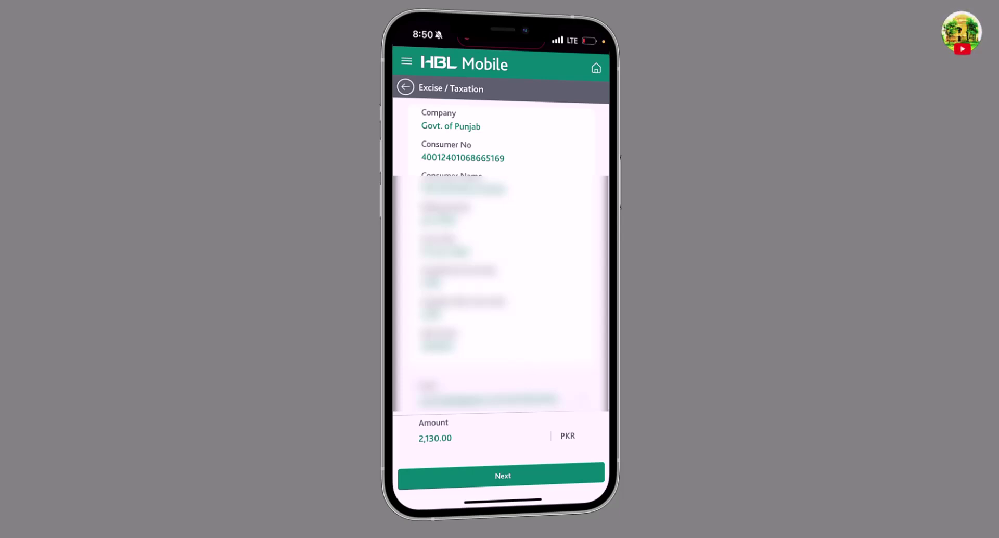
Pay the fetched 2,130 PKR Govt. of Punjab bill and view the success receipt.
left_click(503, 476)
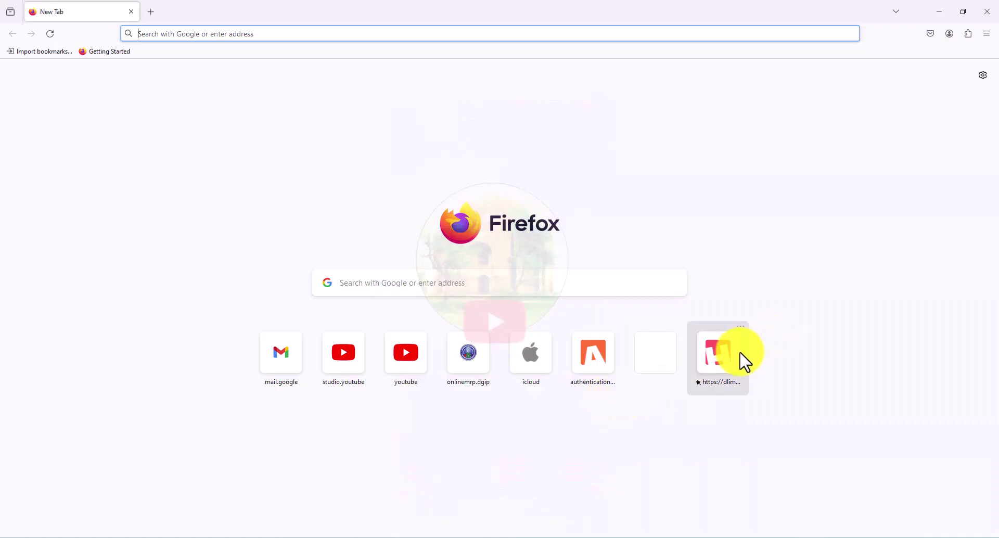
Return to DLIMS and view Regular License > Renewal Applications with payment status.
left_click(721, 358)
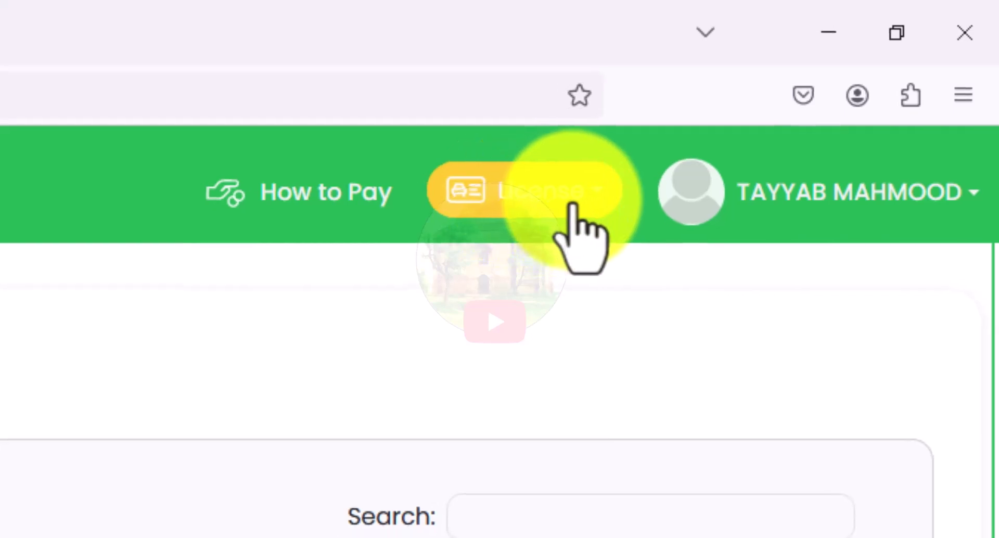
left_click(573, 205)
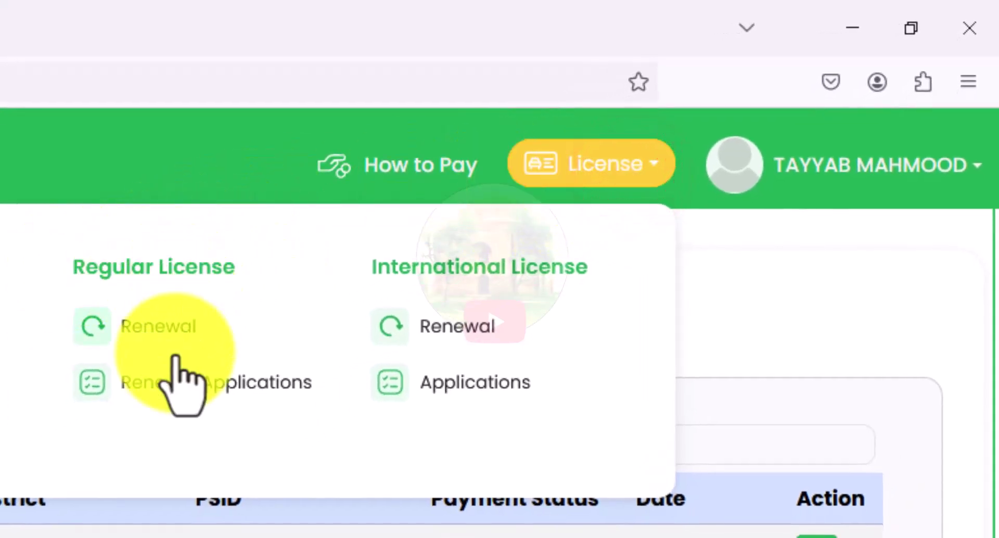
left_click(229, 385)
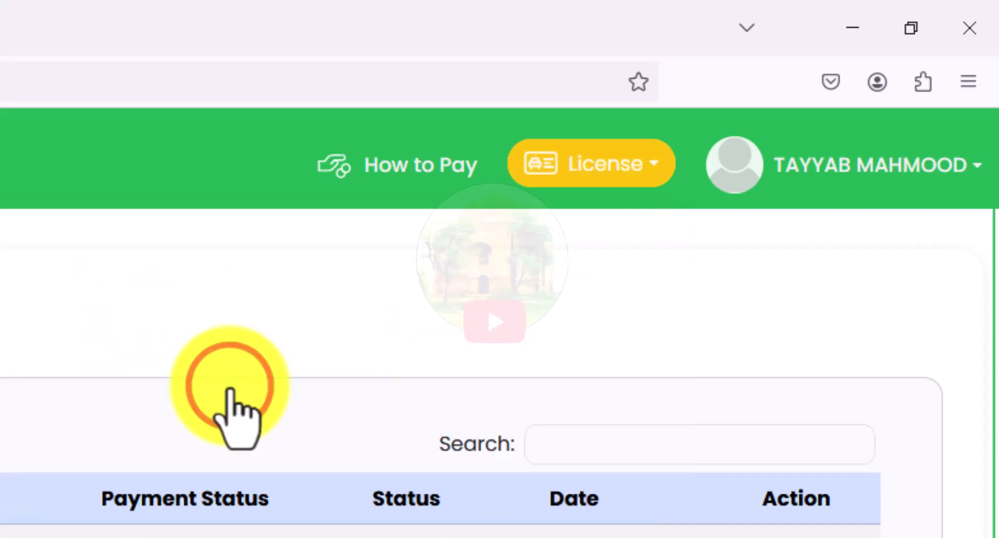